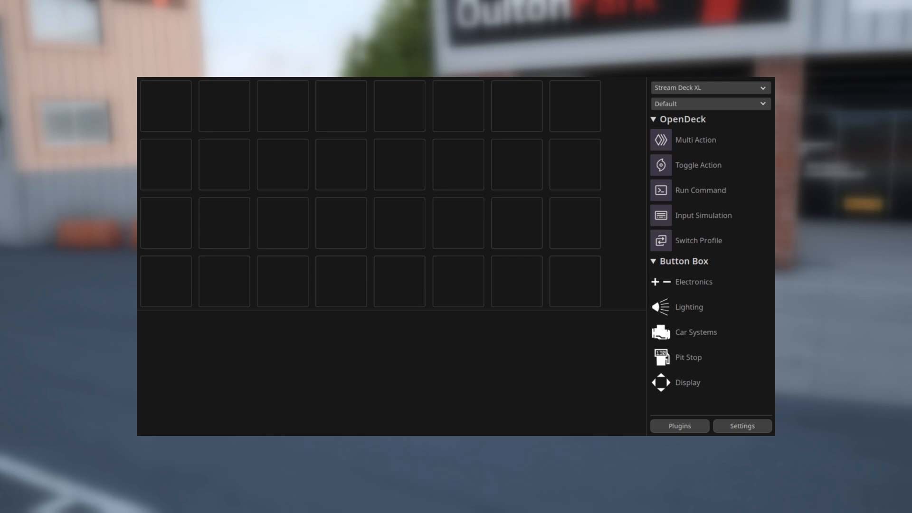
Step: Collapse the OpenDeck category and place an Electronics action in all four slots of the fifth column
click(655, 121)
click(655, 121)
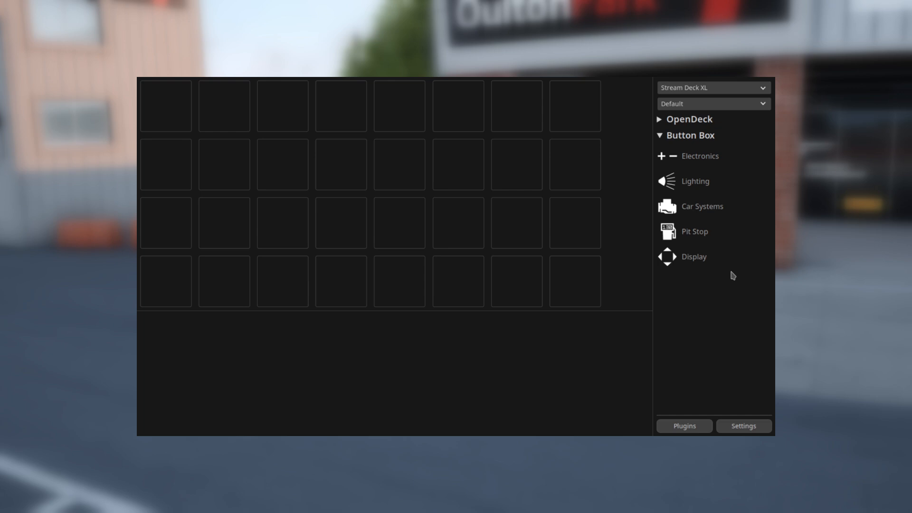
drag(670, 159, 399, 116)
drag(663, 156, 394, 288)
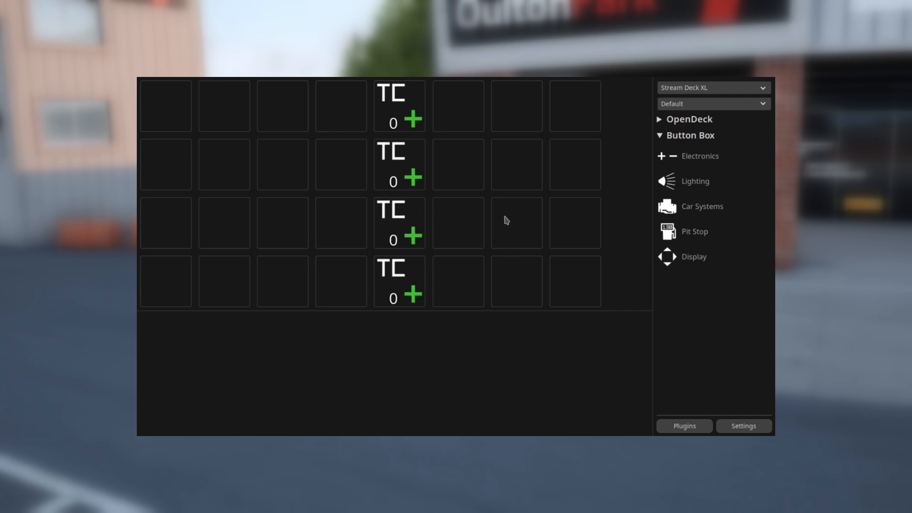
Step: Set the first two actions in the fifth column to ABS increase and ABS decrease
click(398, 119)
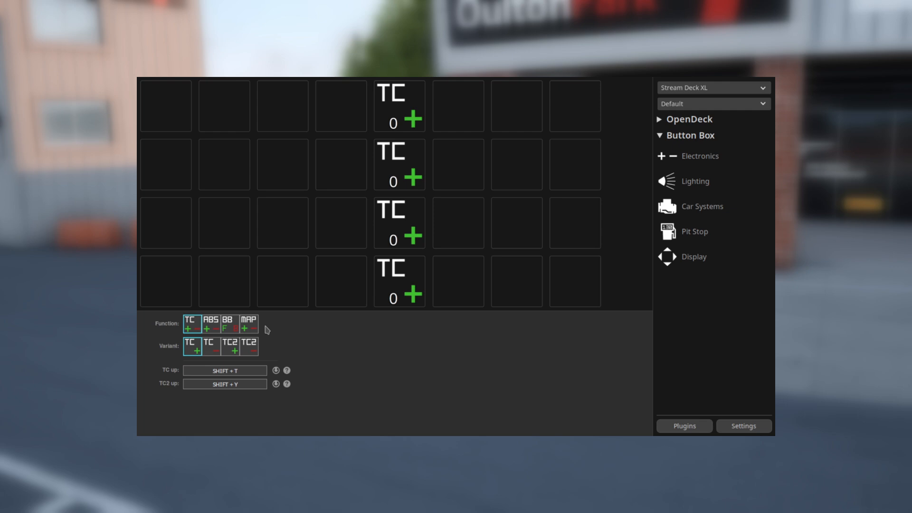
click(212, 325)
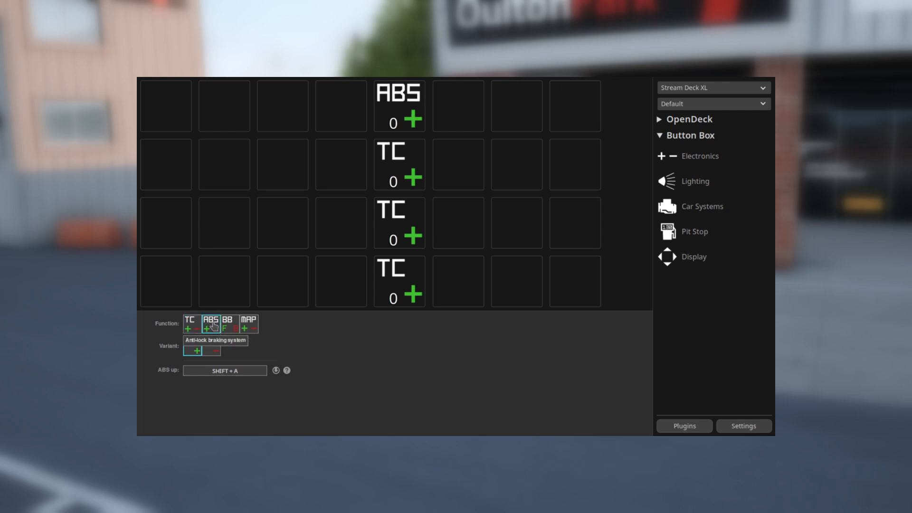
click(390, 172)
click(213, 326)
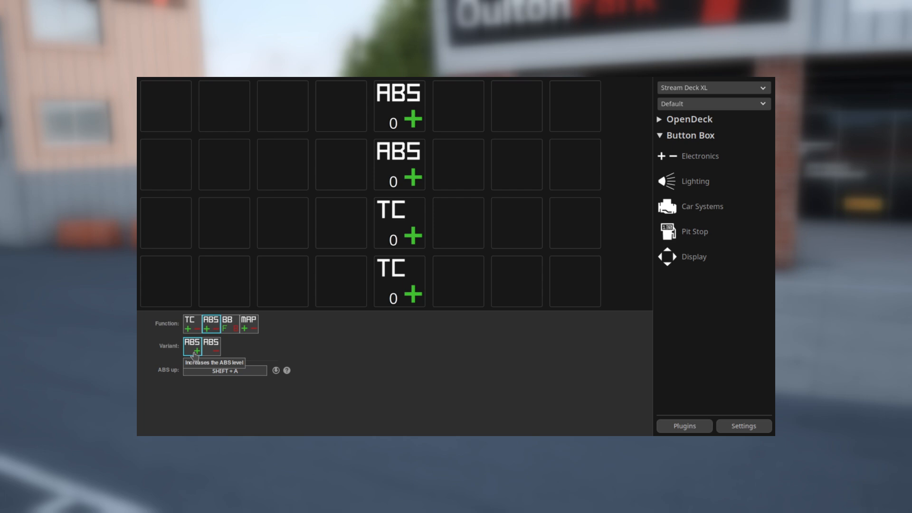
click(211, 347)
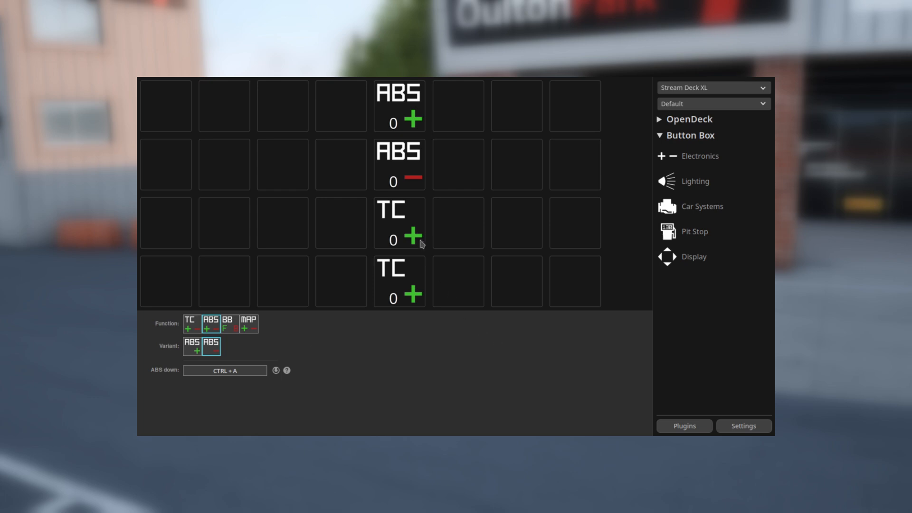
Step: Set the third and fourth actions in the fifth column to brake bias forward and brake bias backward
click(398, 223)
click(231, 326)
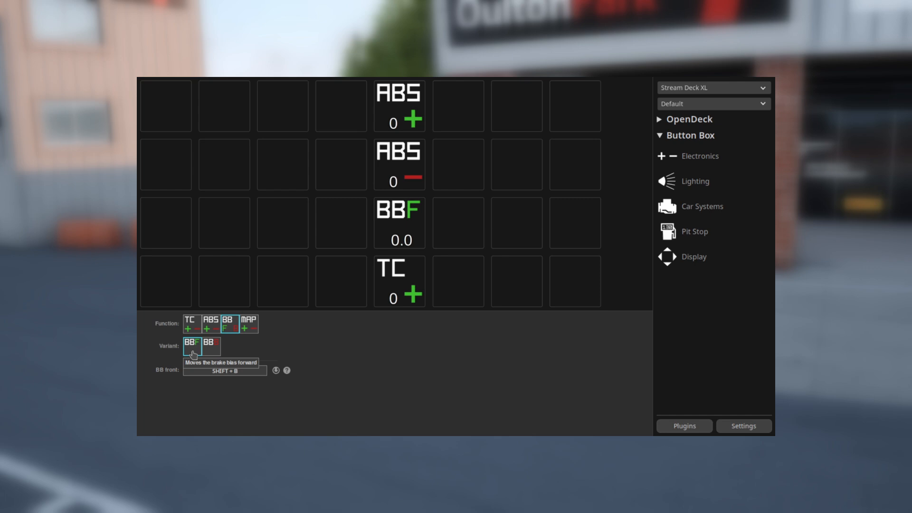
click(400, 282)
click(233, 326)
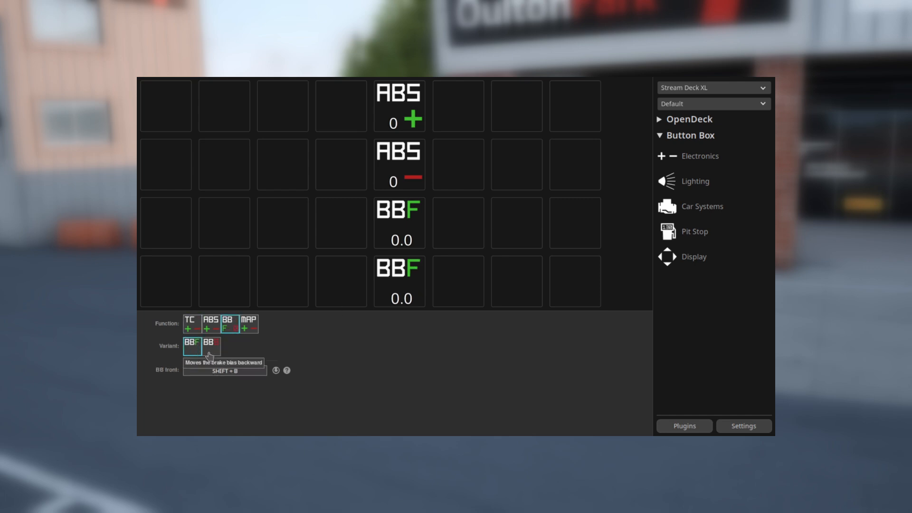
click(211, 346)
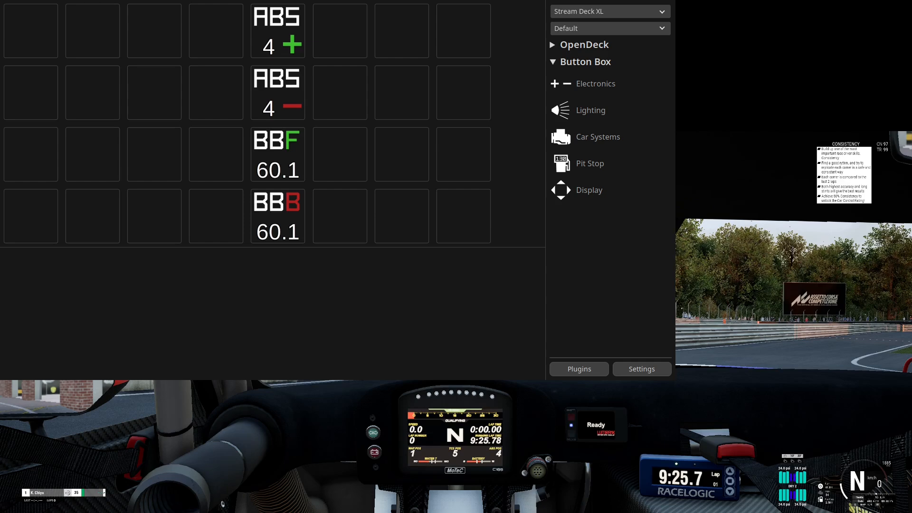
Step: Test the brake bias backward action in the simulator, moving the bias to 58.9
key(ctrl+b)
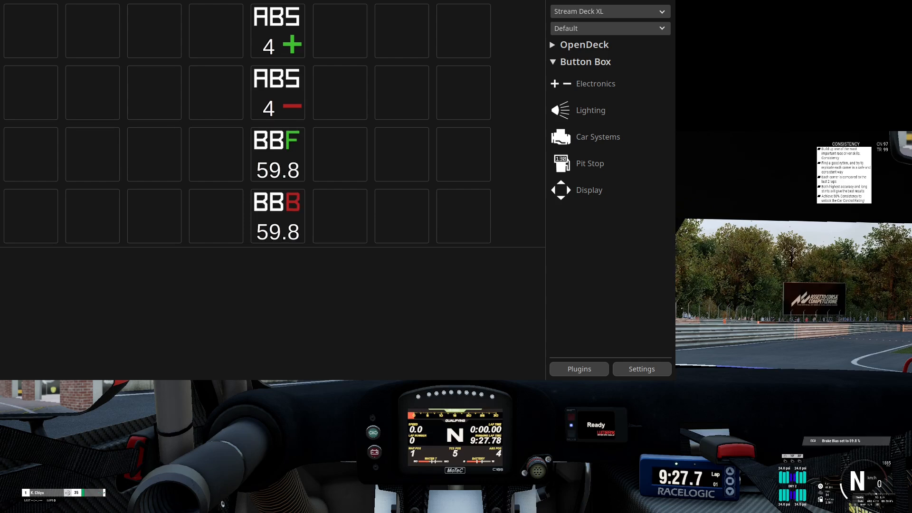
key(ctrl+b)
key(ctrl+b)
key(ctrl+b)
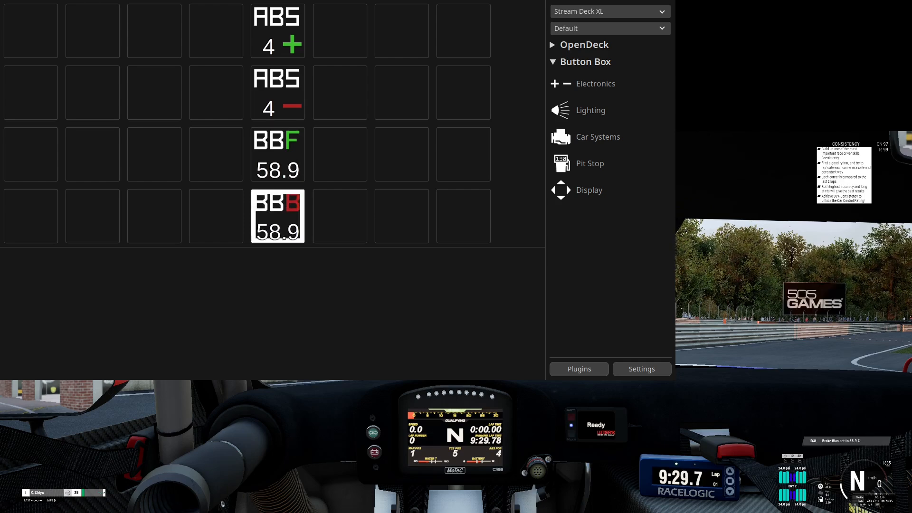
Step: Test the ABS actions in the simulator by lowering the level to 2, raising it to 5, and lowering it to 3
key(ctrl+a)
key(ctrl+a)
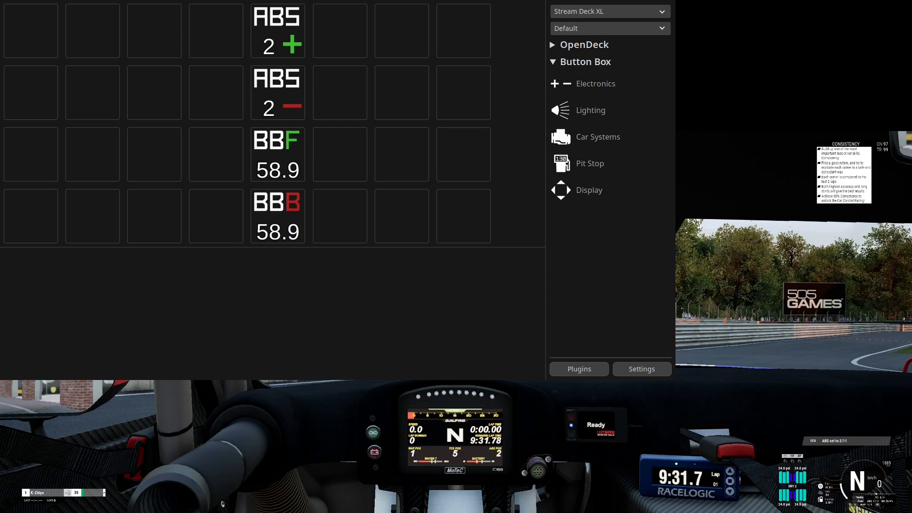
key(shift+a)
key(shift+a)
key(shift+a)
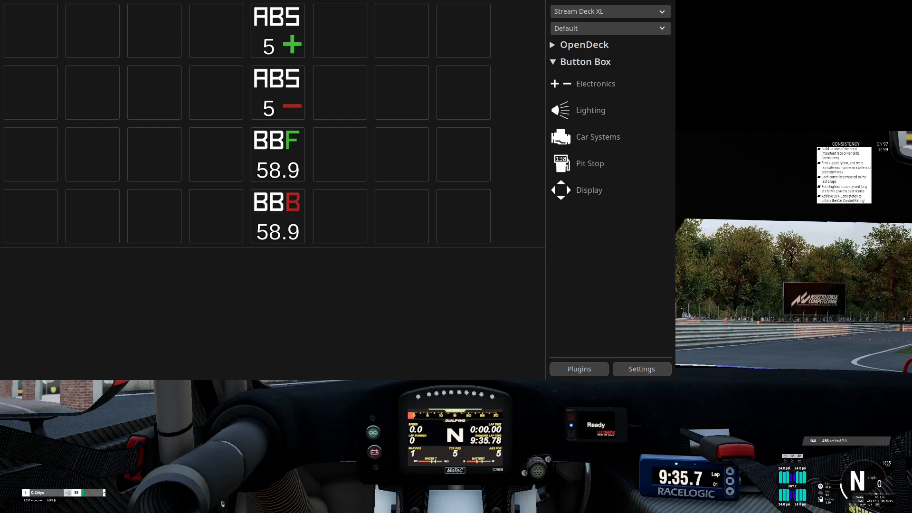
key(ctrl+a)
key(ctrl+a)
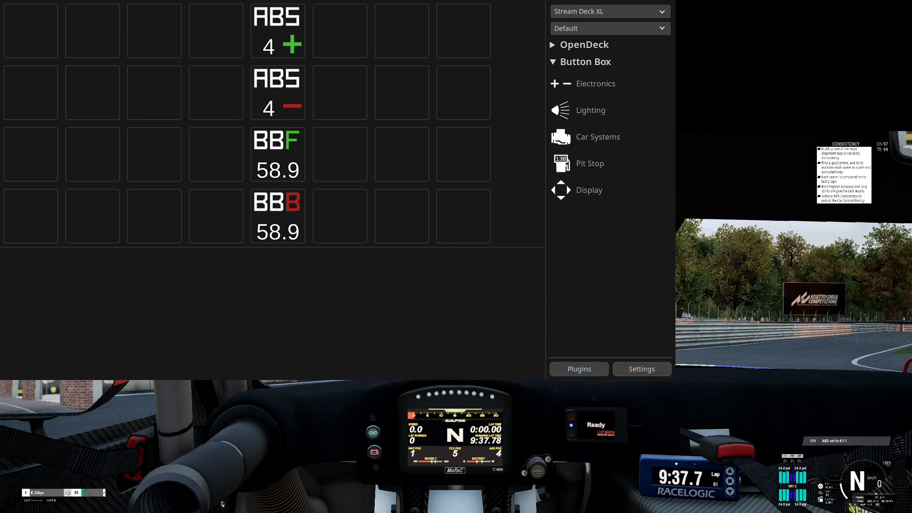
Step: Move the brake bias forward to 59.2 and back to 58.6 in the simulator
key(shift+b)
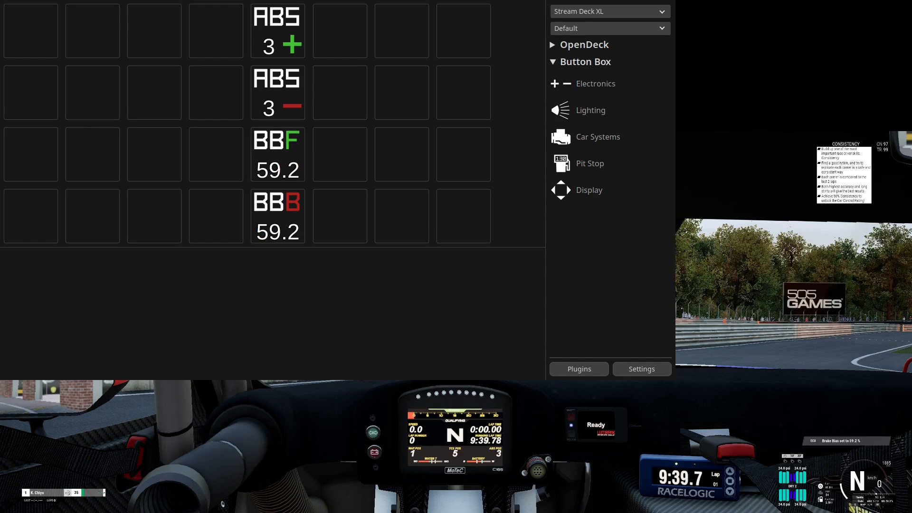
key(ctrl+b)
key(ctrl+b)
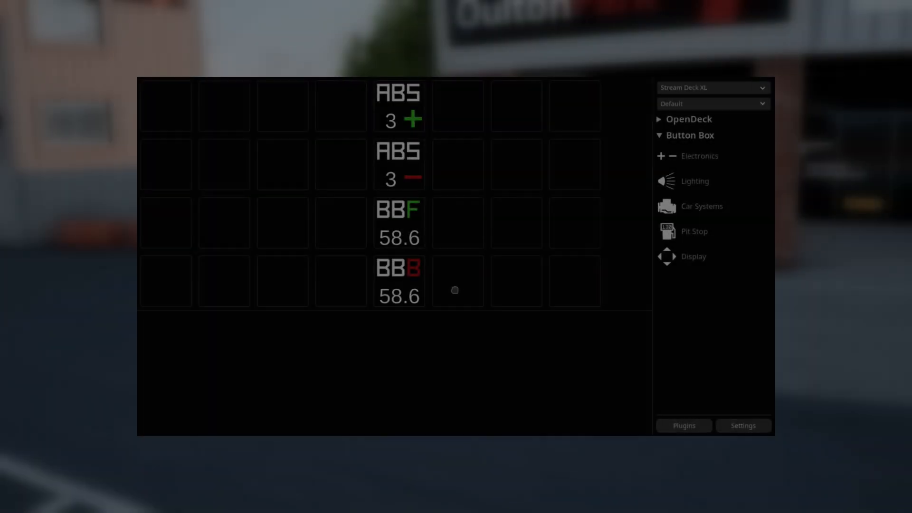
Step: Place Car Systems actions in the lower three slots of the sixth column
drag(454, 289, 456, 285)
drag(667, 209, 457, 231)
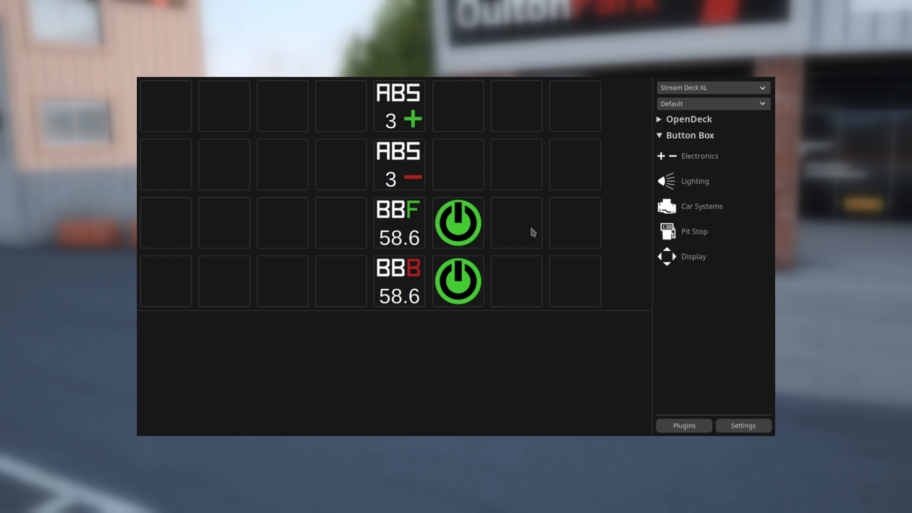
drag(534, 193, 469, 169)
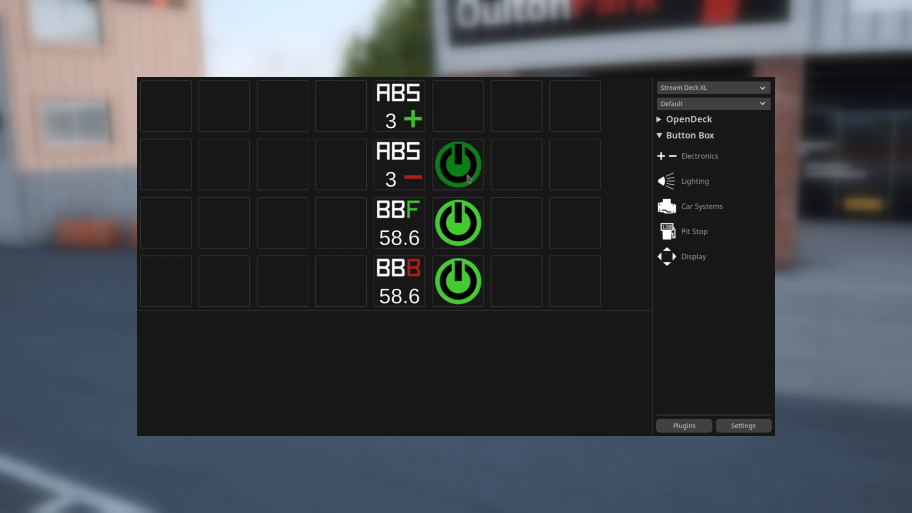
Step: Change the third-row Car Systems action to the engine starter and the second-row one to the wipers
click(474, 228)
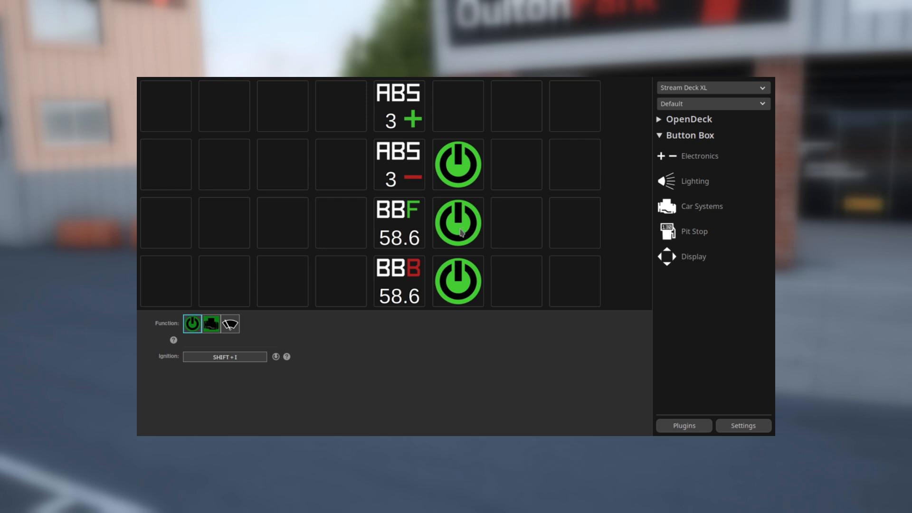
click(212, 332)
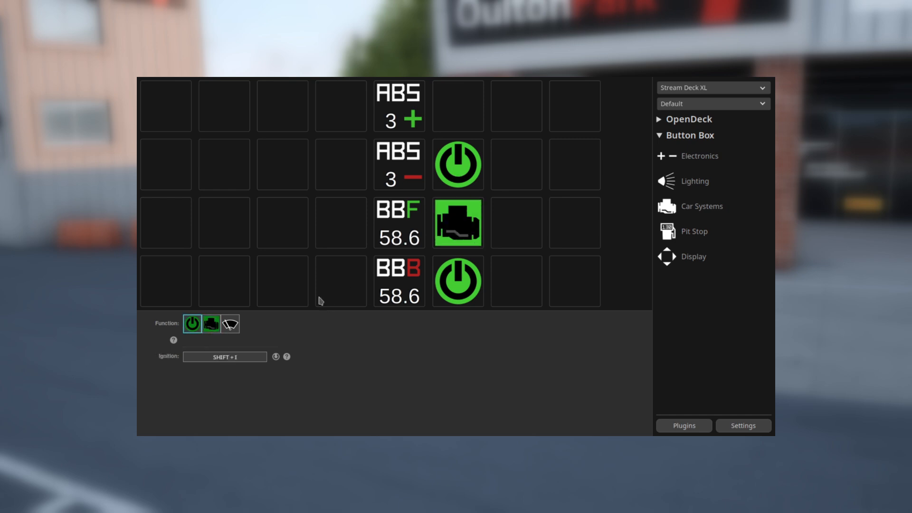
click(231, 327)
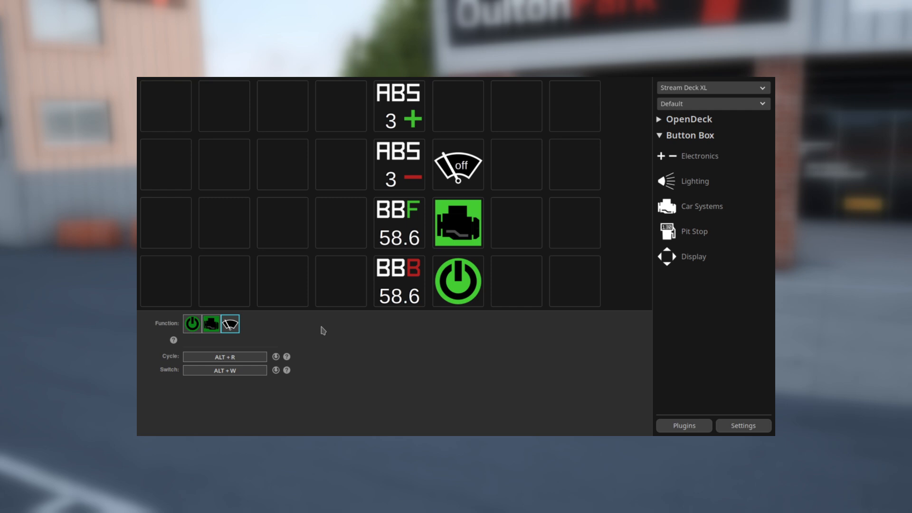
Step: Bind the ignition action to the numpad decimal key and the starter action to numpad 0
click(440, 292)
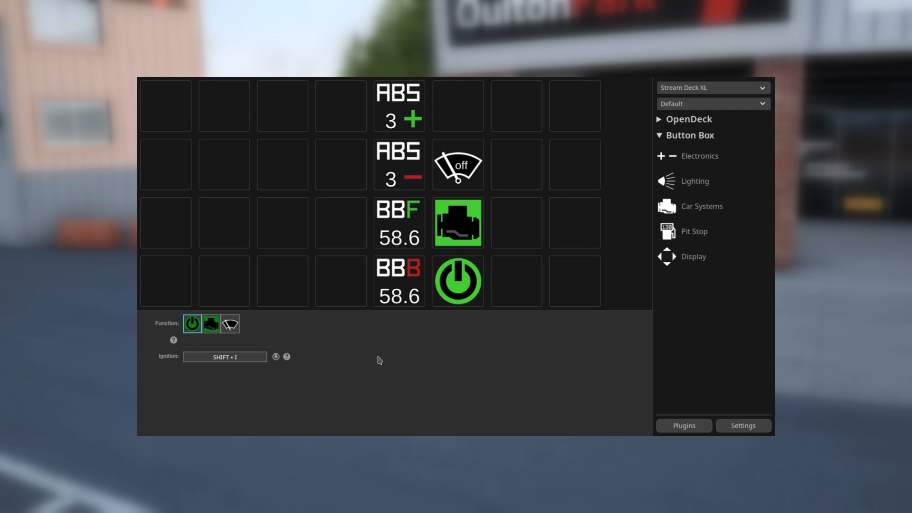
click(248, 359)
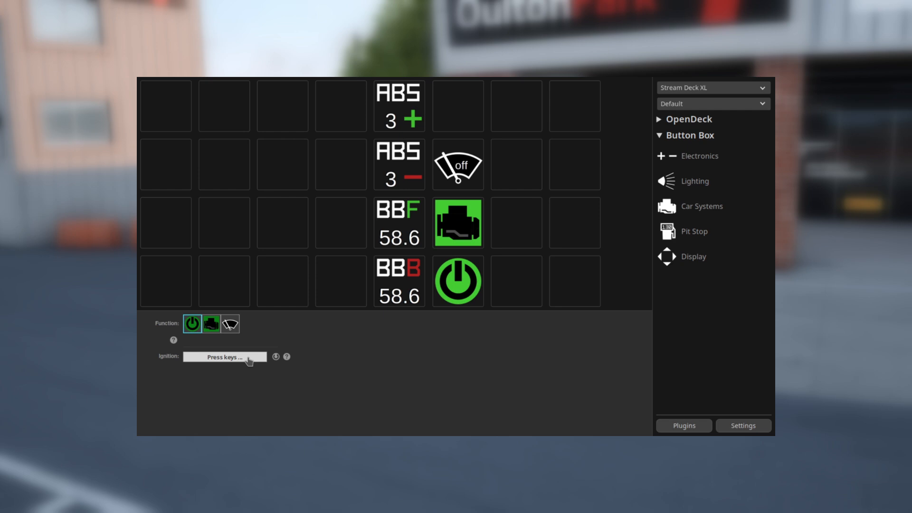
key(KP_Decimal)
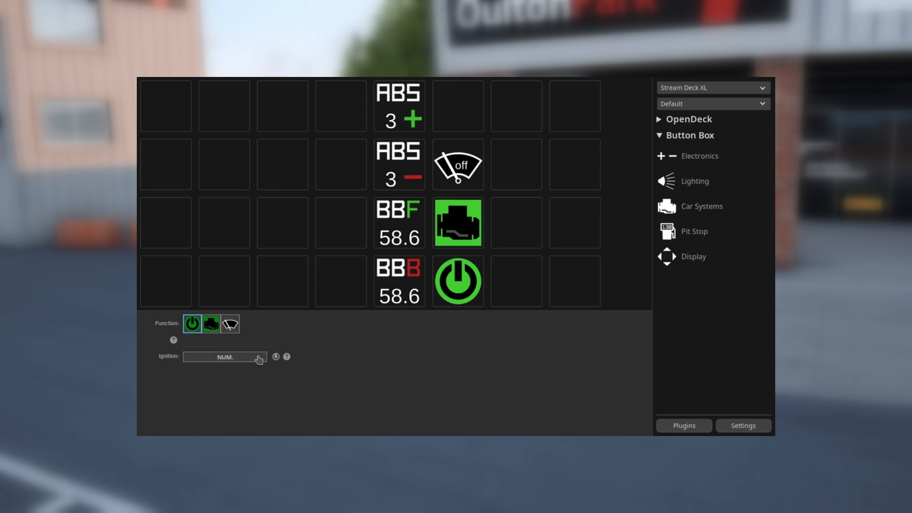
click(455, 229)
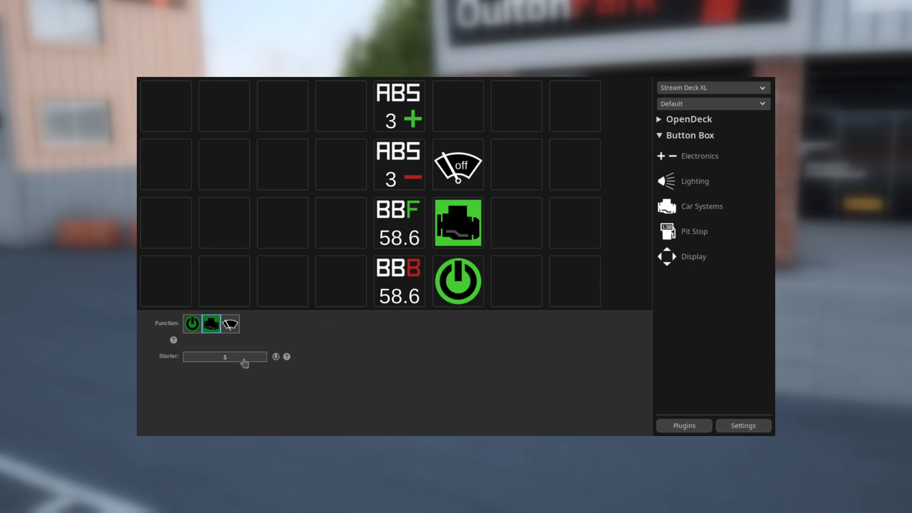
click(243, 361)
key(KP_0)
Step: Bind the W key to the wiper action and trigger the ignition binding in the simulator
click(465, 187)
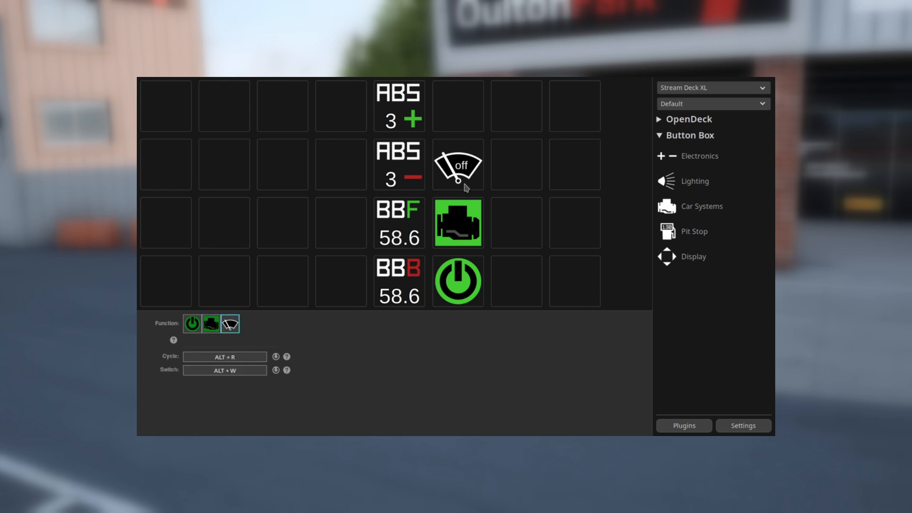
click(252, 363)
key(w)
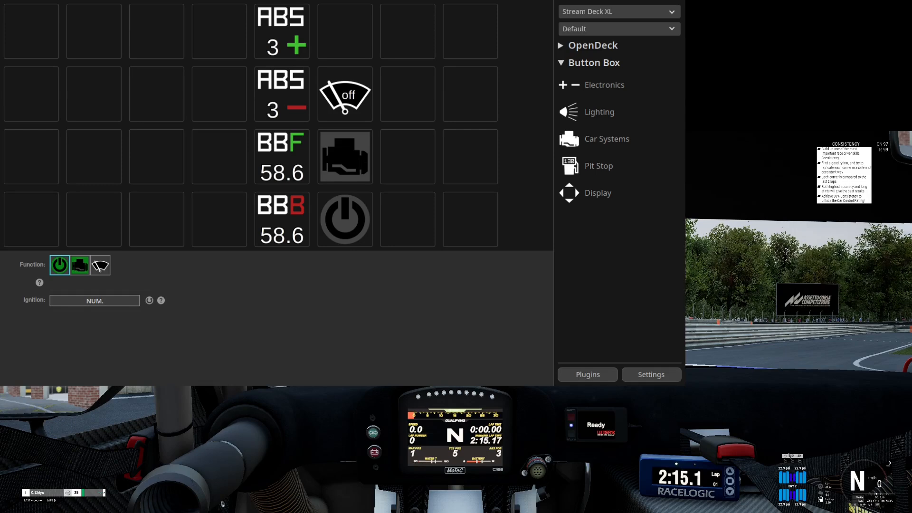
key(KP_Decimal)
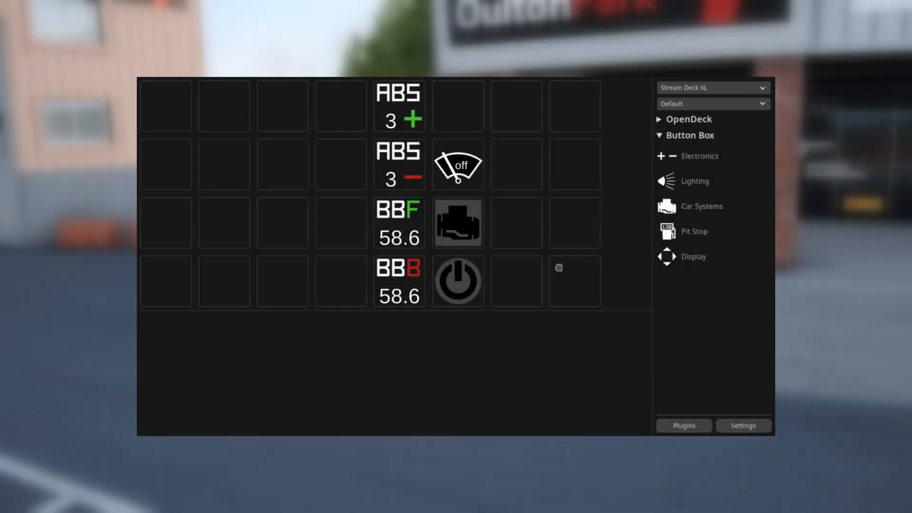
Step: Place a Lighting action in the fourth row beside the ignition action and open its settings
drag(559, 268, 522, 278)
click(522, 284)
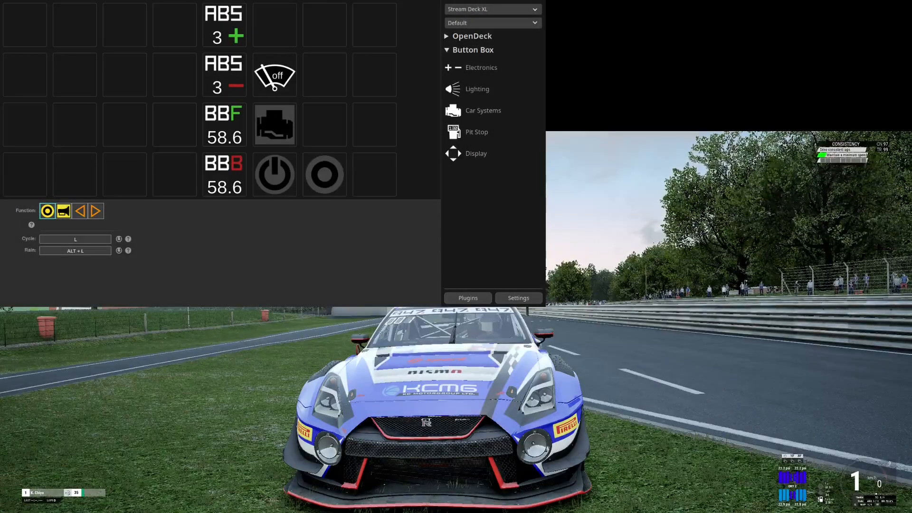
Step: Test the lighting action by cycling the car's headlights through their modes in the simulator
key(l)
key(l)
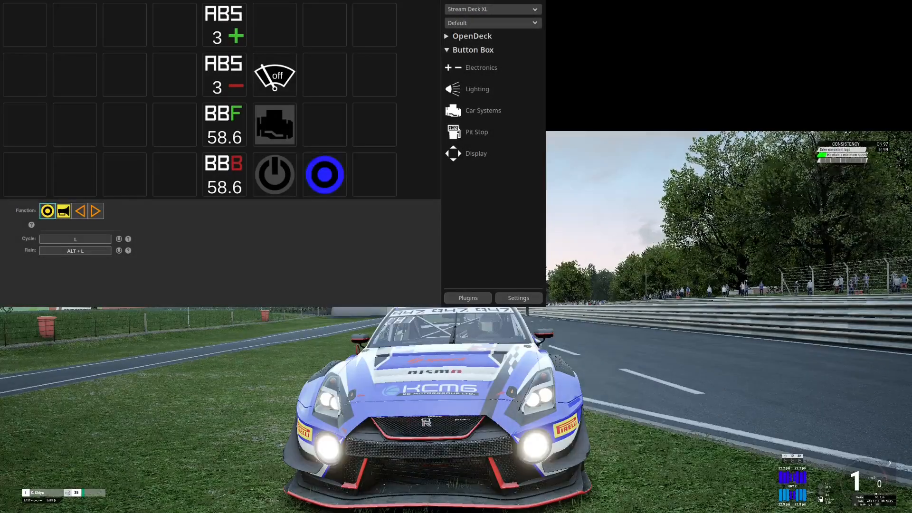
key(l)
key(l)
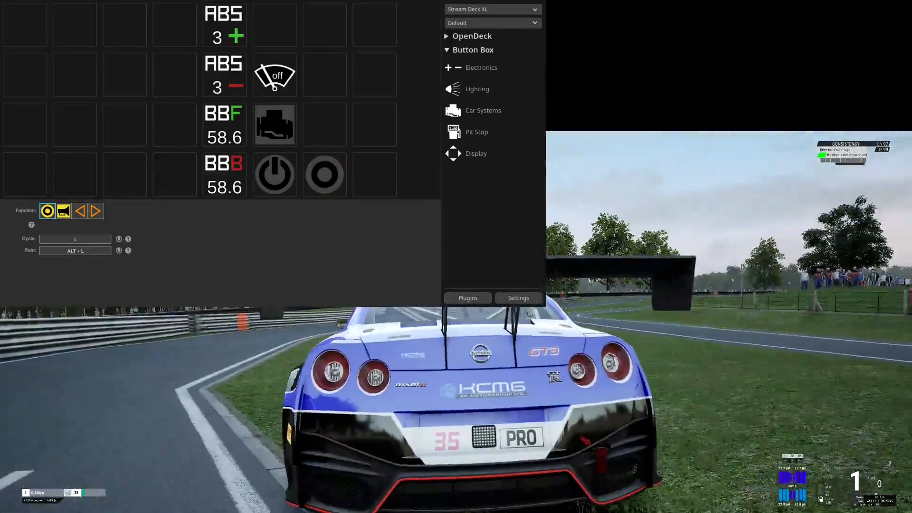
key(l)
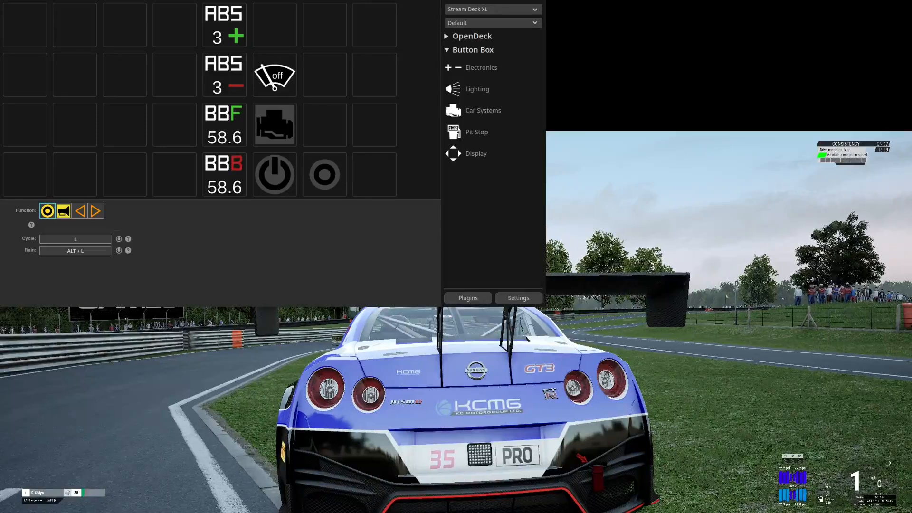
Step: Test the rain light function of the lighting action by toggling the car's rear rain light on and off
key(alt+l)
key(alt+l)
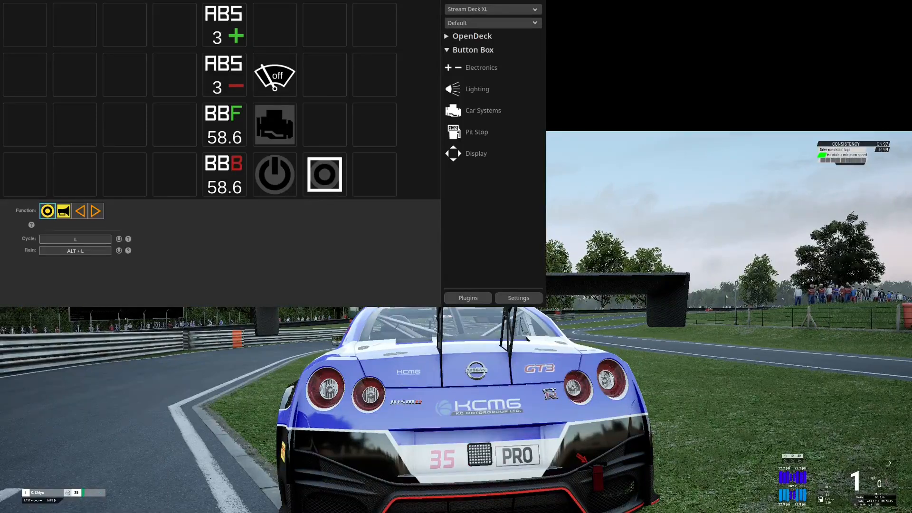
key(alt+l)
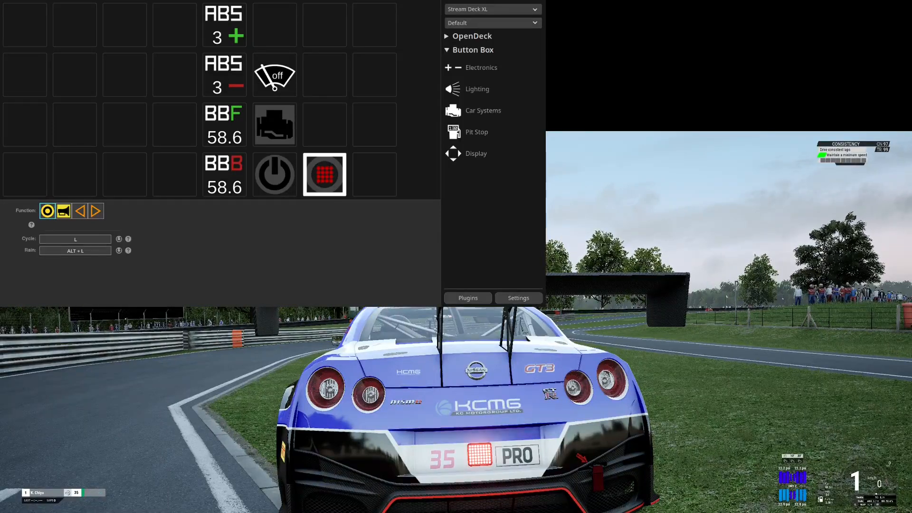
key(alt+l)
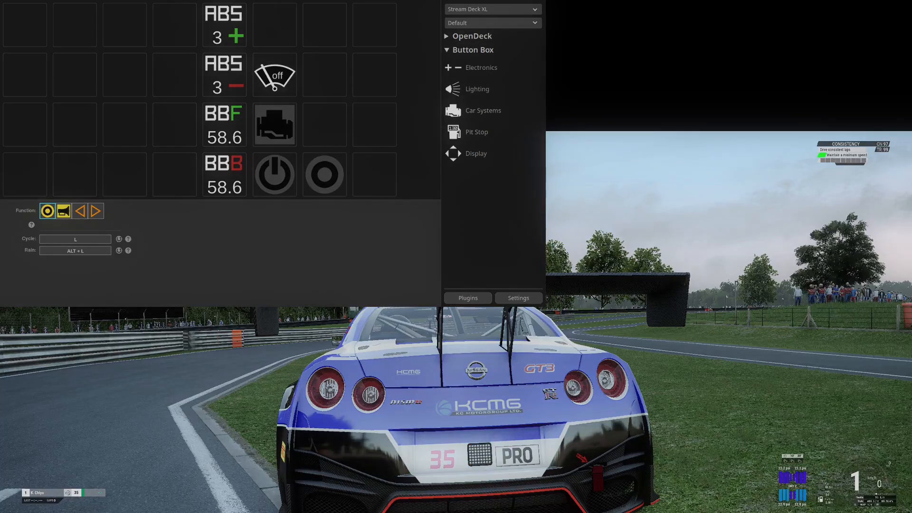